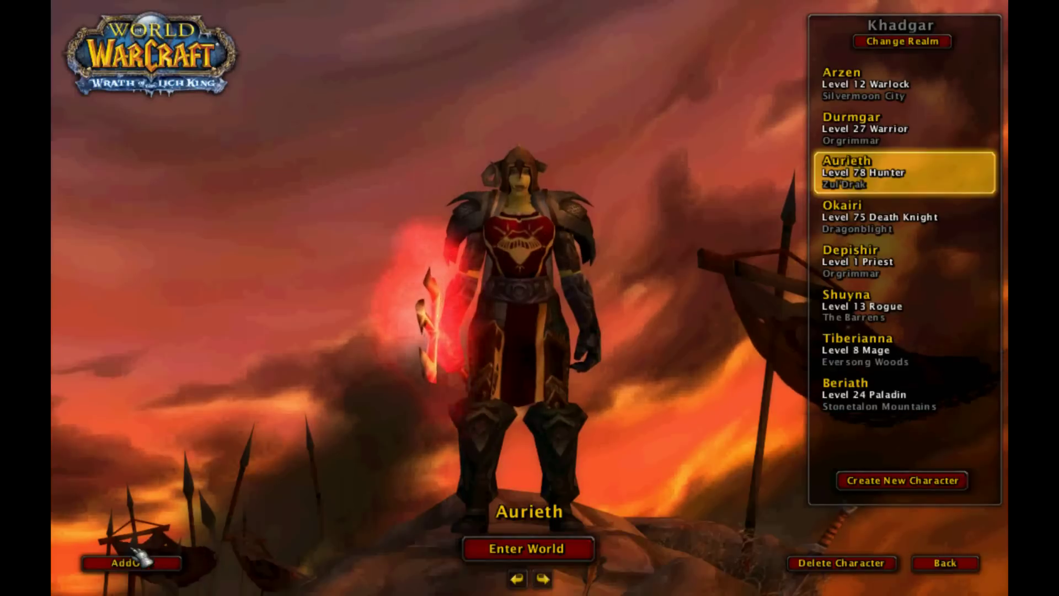
- Open the AddOn List from the character selection screen
left_click(163, 565)
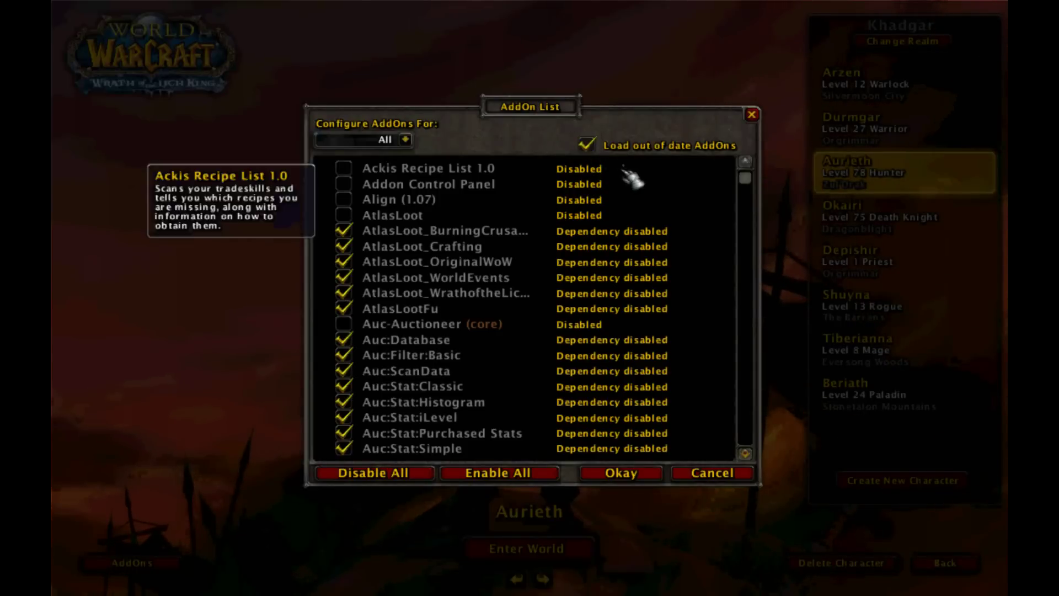
scroll(632, 179, "down", 10)
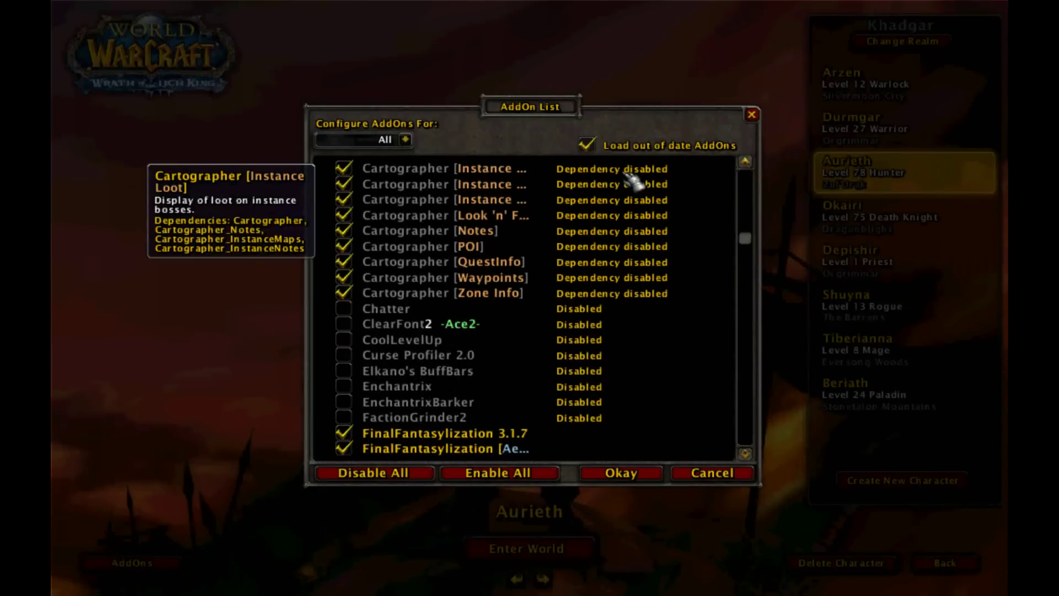
scroll(633, 177, "down", 3)
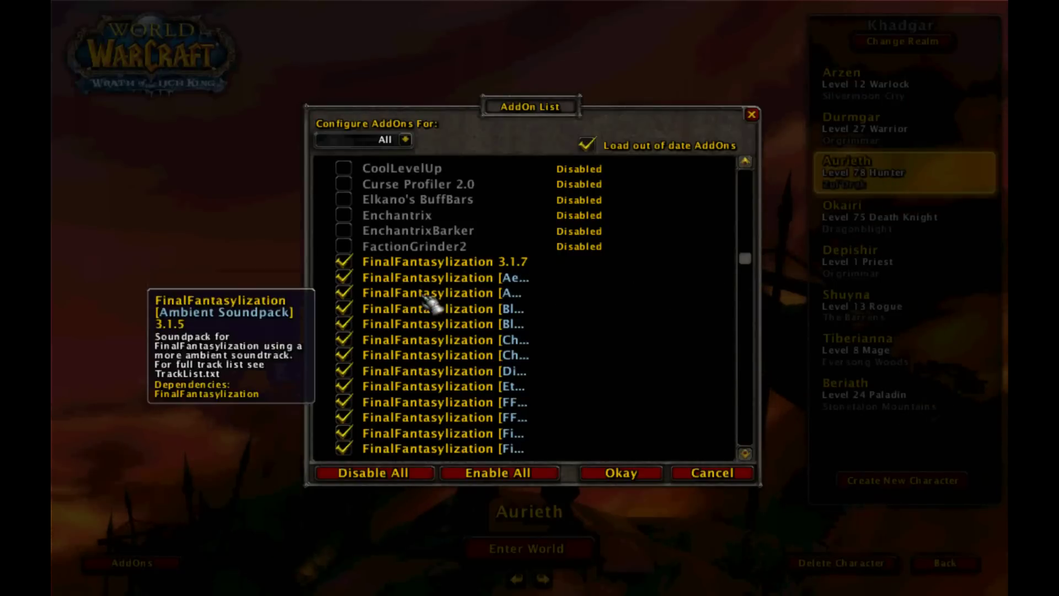
scroll(429, 357, "down", 6)
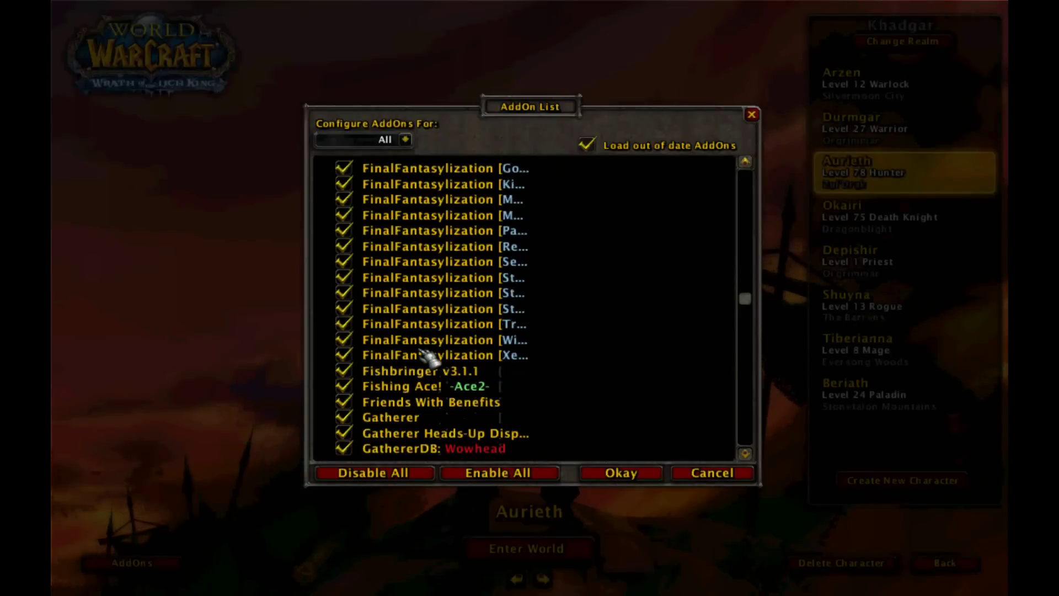
scroll(430, 357, "up", 3)
scroll(429, 357, "up", 3)
scroll(429, 357, "down", 6)
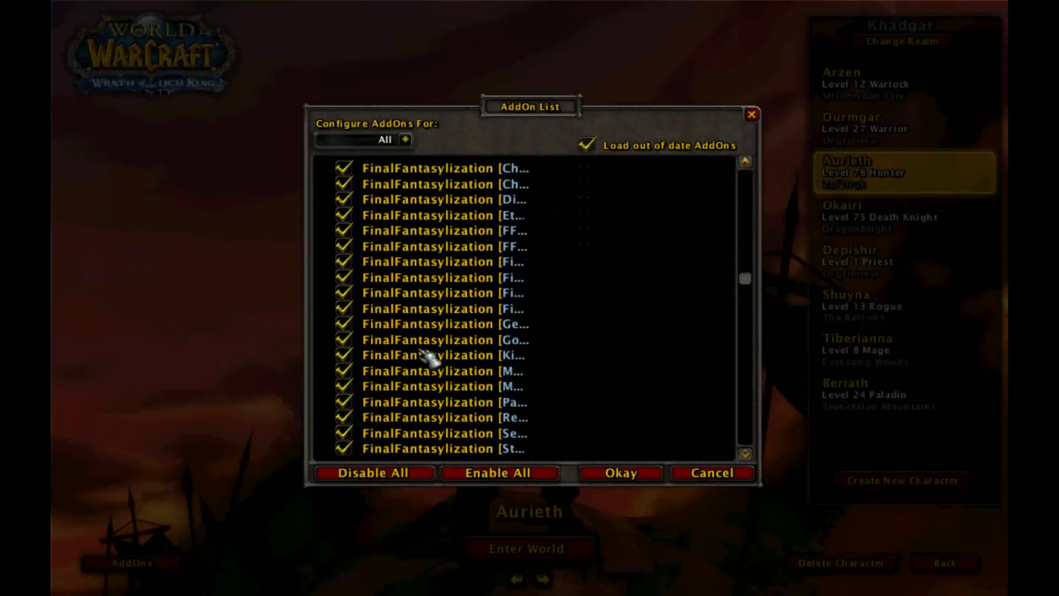
scroll(429, 358, "up", 8)
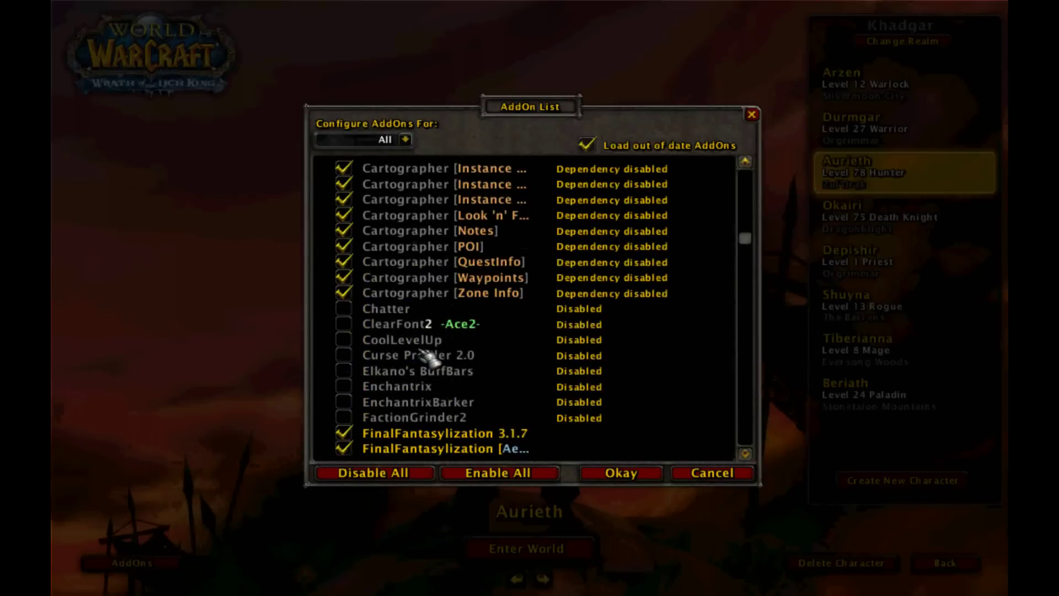
scroll(430, 357, "down", 5)
scroll(429, 358, "up", 3)
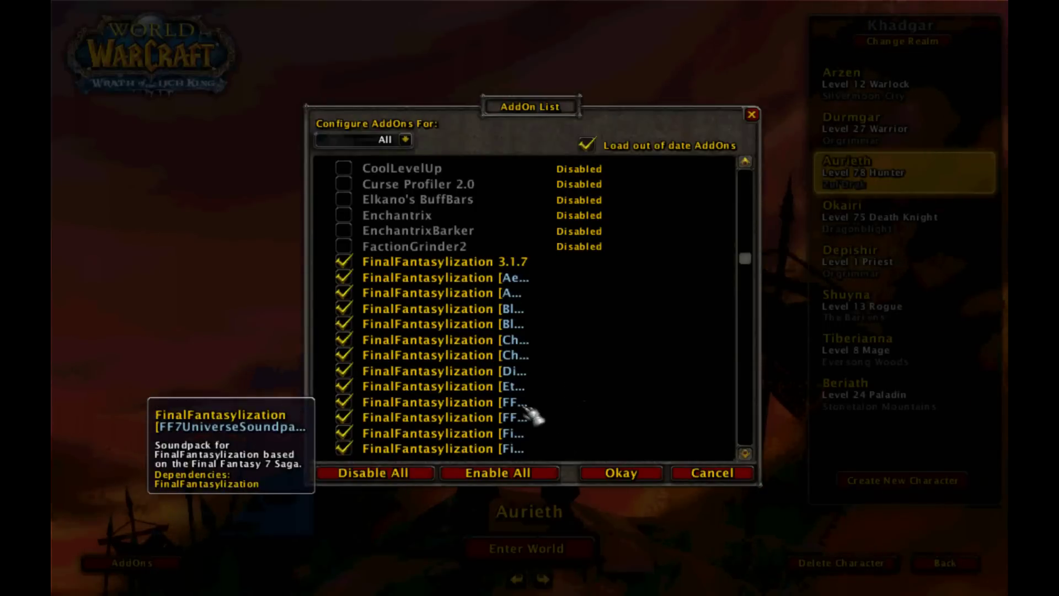
- Confirm the addon selection and enter the game world with the character
left_click(647, 475)
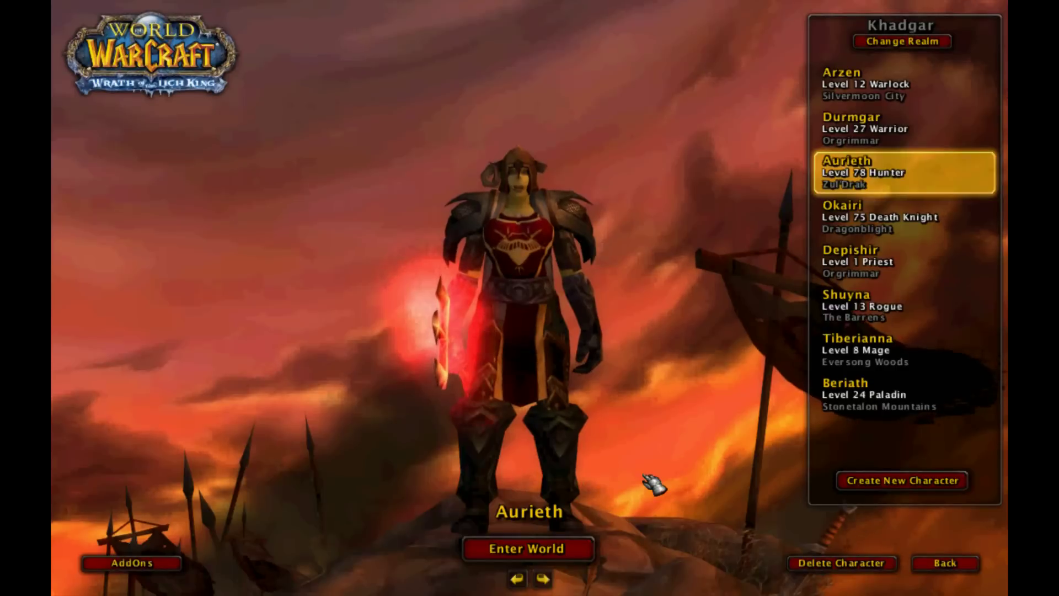
left_click(589, 547)
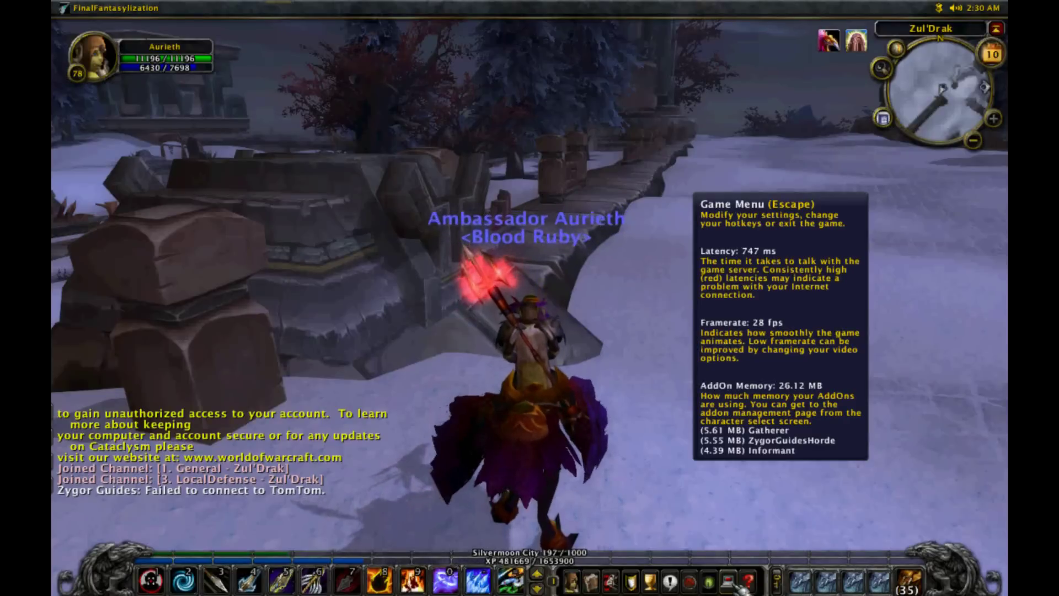
- Bring up FinalFantasylization's options under Interface > AddOns from the game menu
left_click(730, 583)
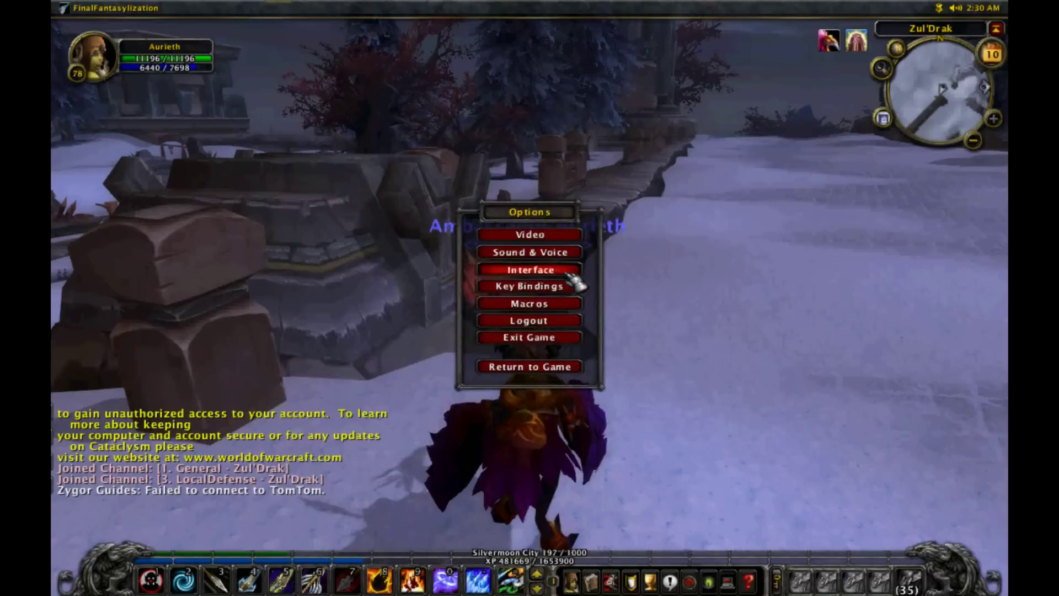
left_click(569, 272)
left_click(375, 123)
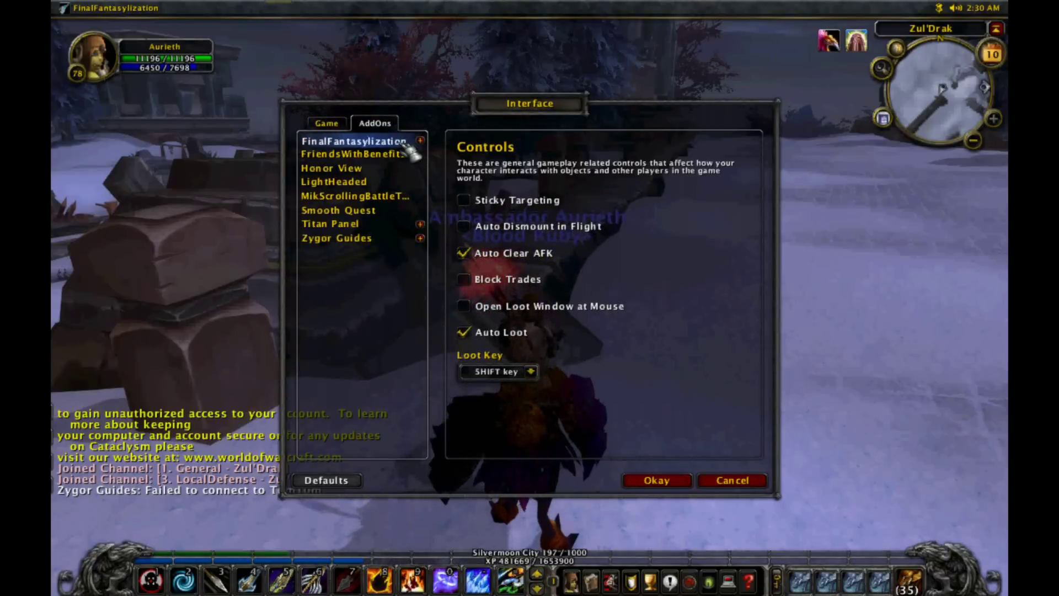
left_click(405, 144)
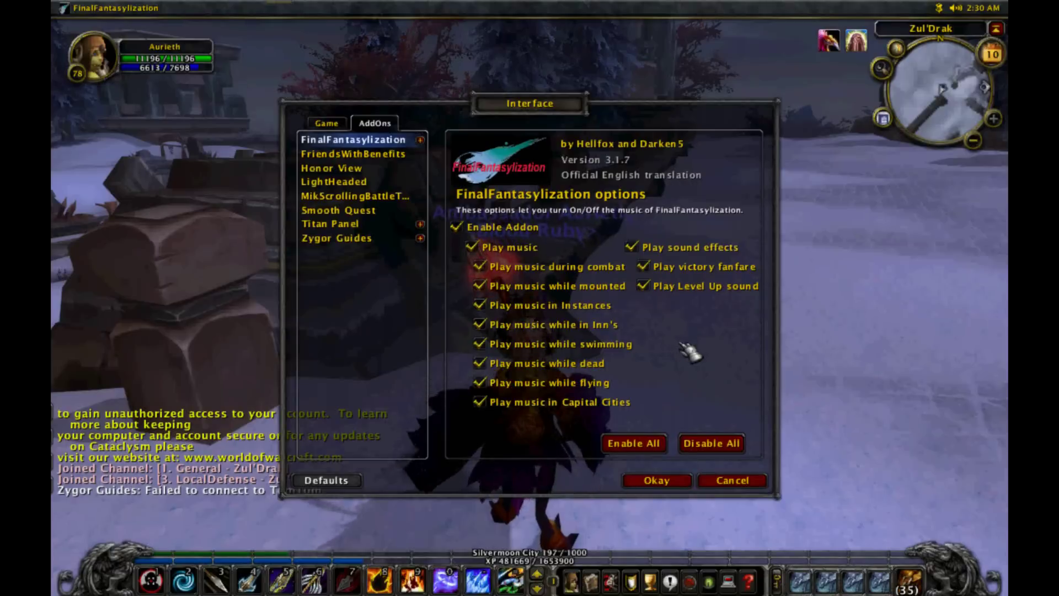
- Browse FinalFantasylization's Soundpack 1, Soundpack 2 and Debug pages, then load FF 7 Universe
left_click(420, 141)
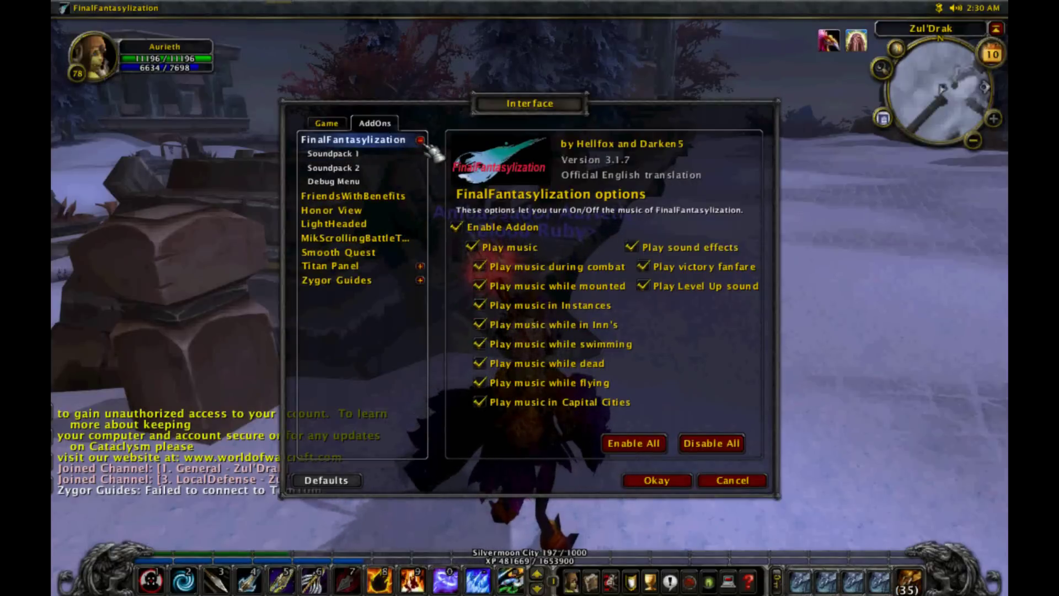
left_click(380, 160)
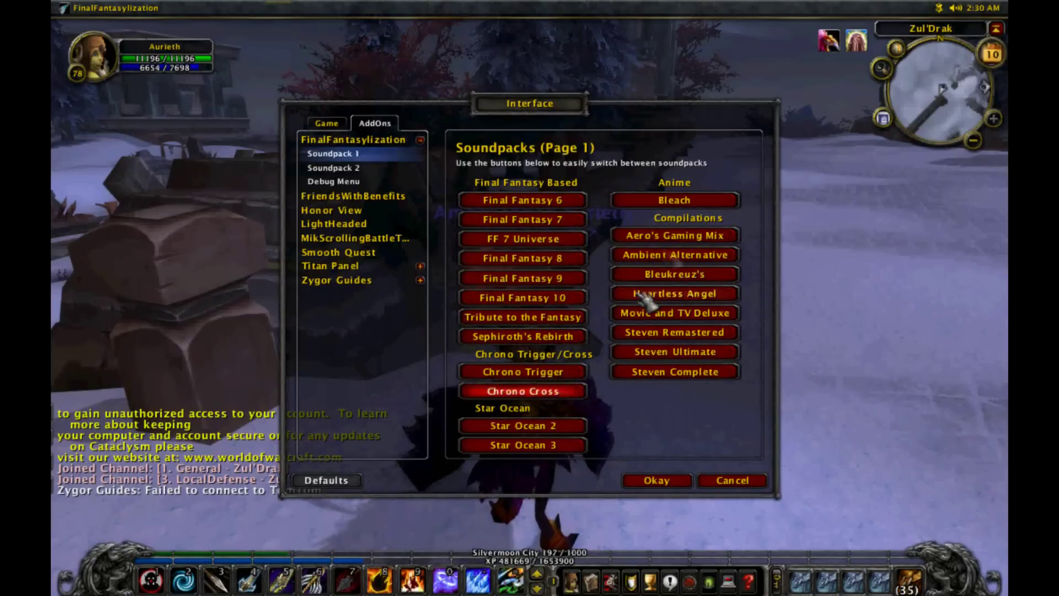
left_click(388, 168)
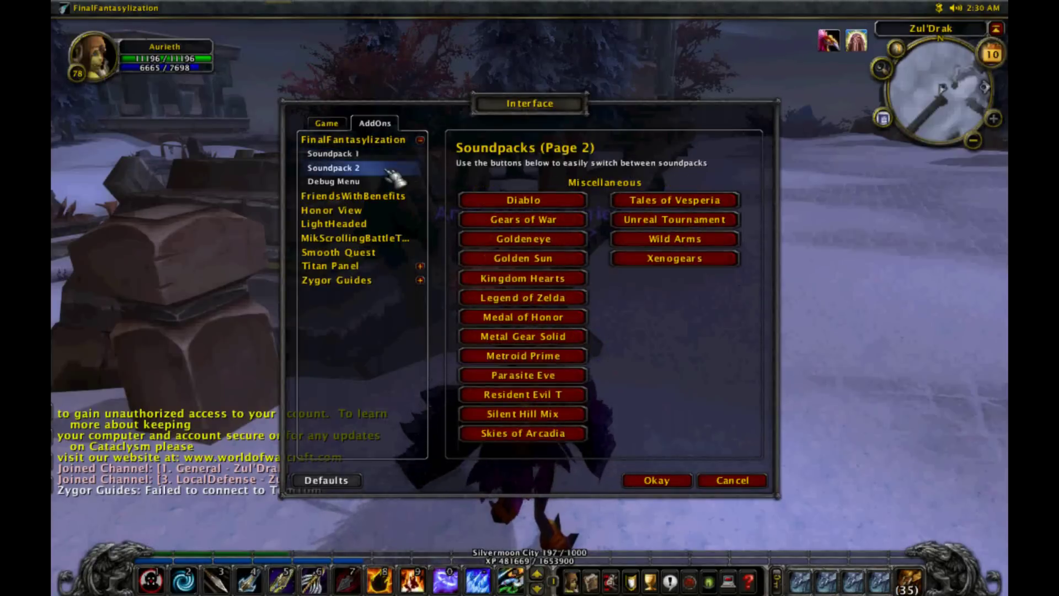
left_click(353, 182)
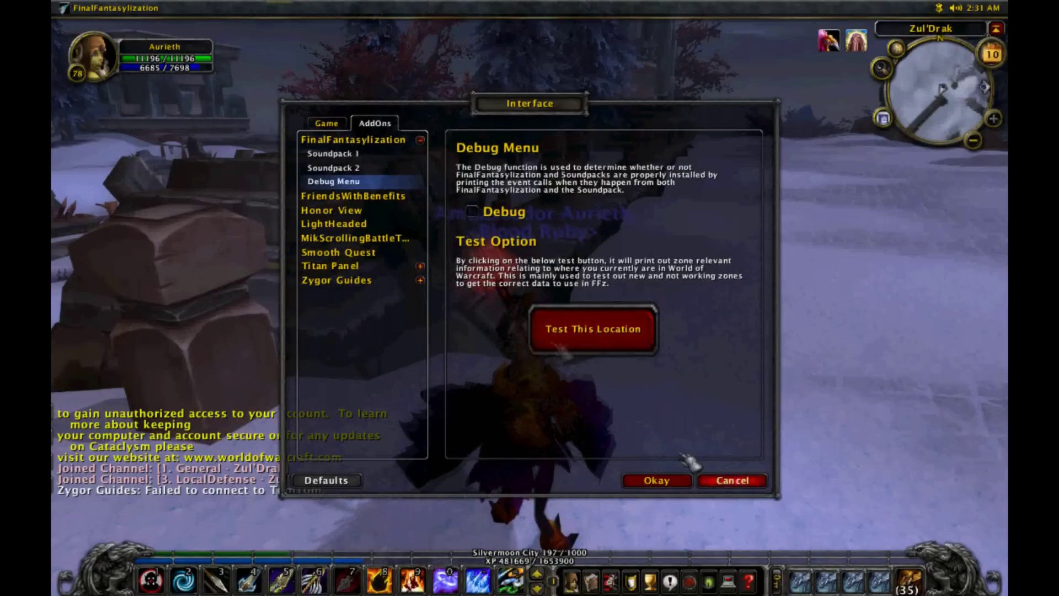
left_click(337, 154)
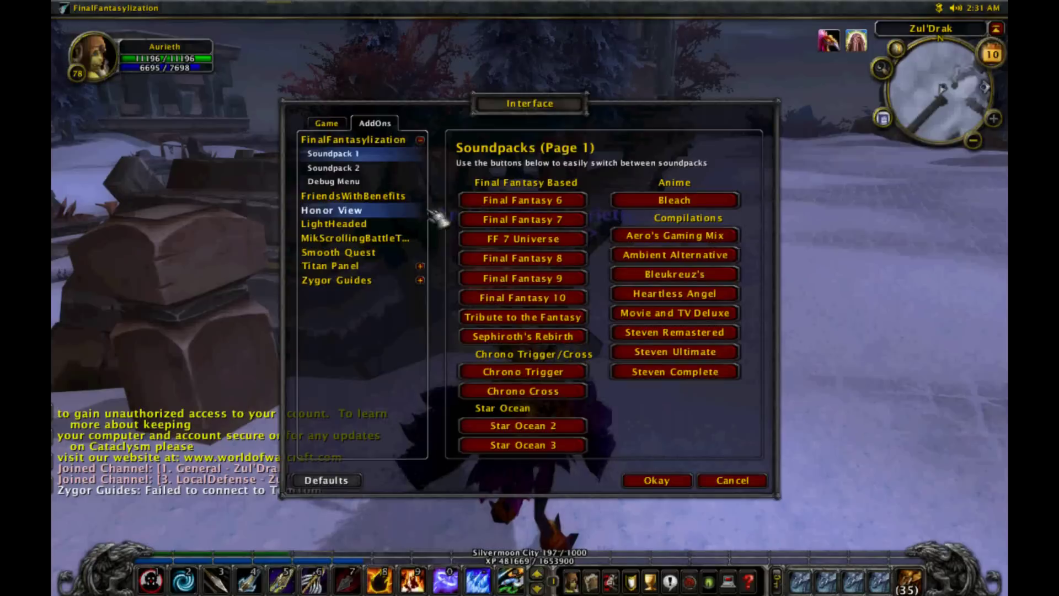
left_click(549, 242)
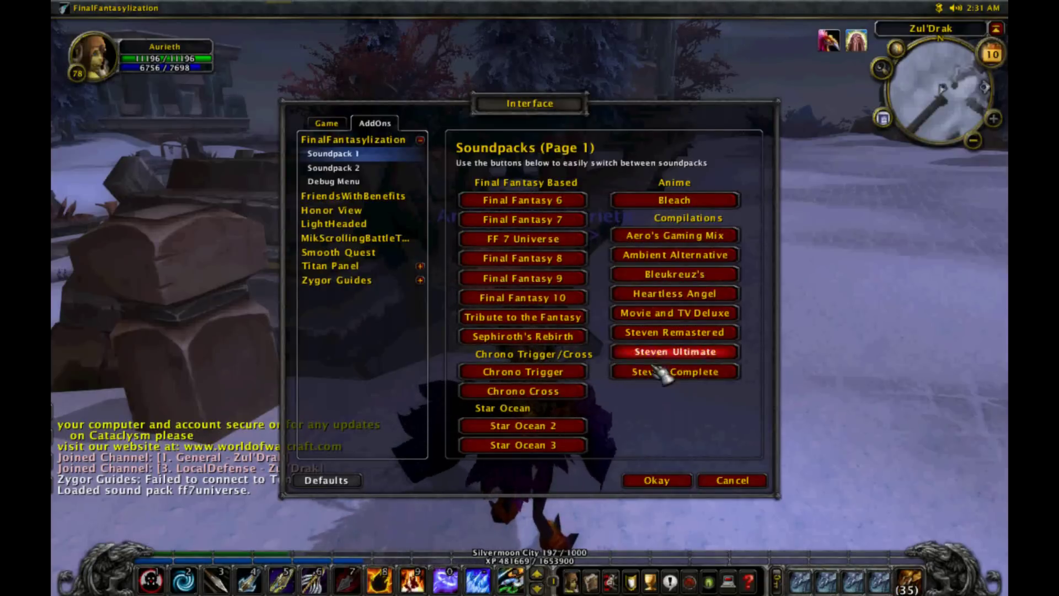
- Try Legend of Zelda on Soundpack 2, load Diablo instead, and close Interface options
left_click(407, 175)
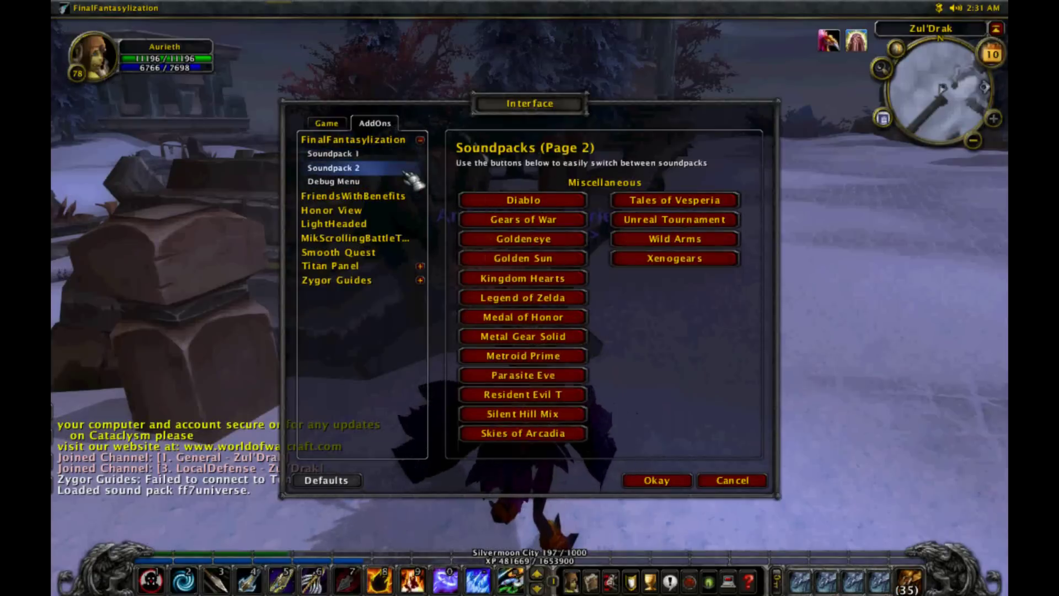
left_click(557, 298)
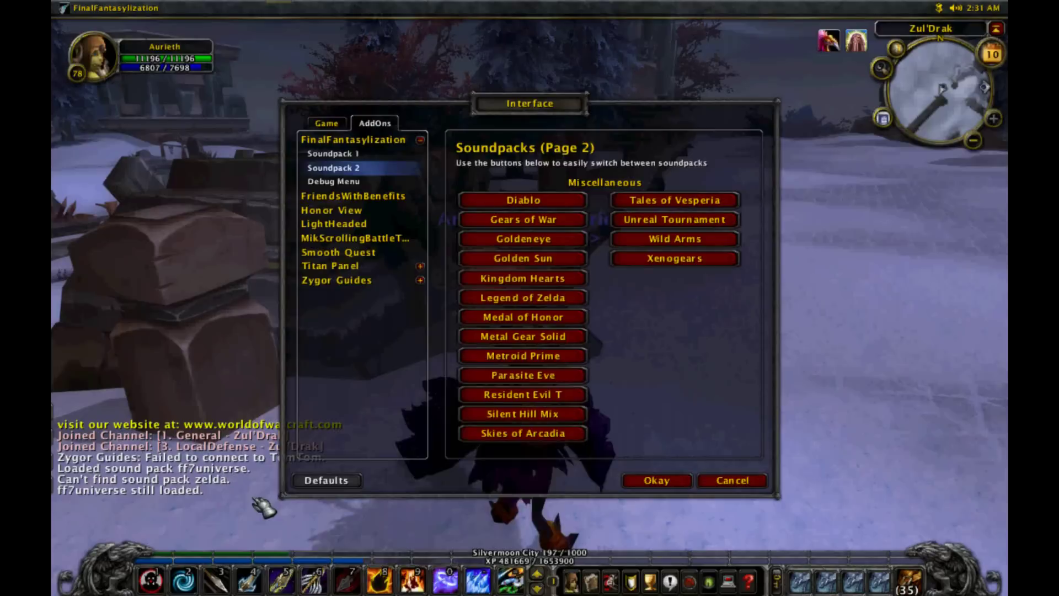
left_click(572, 204)
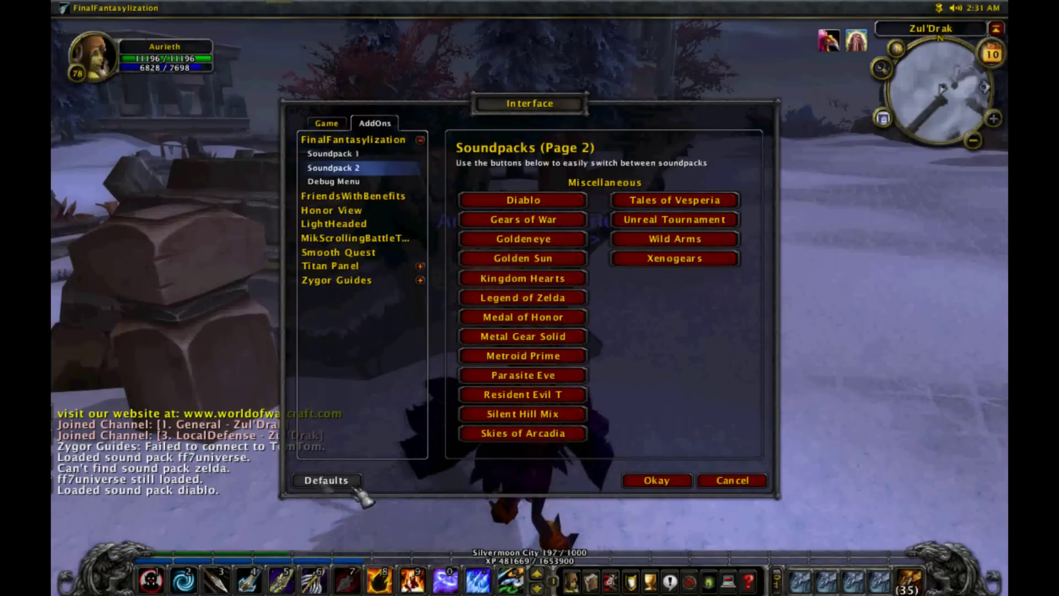
left_click(674, 482)
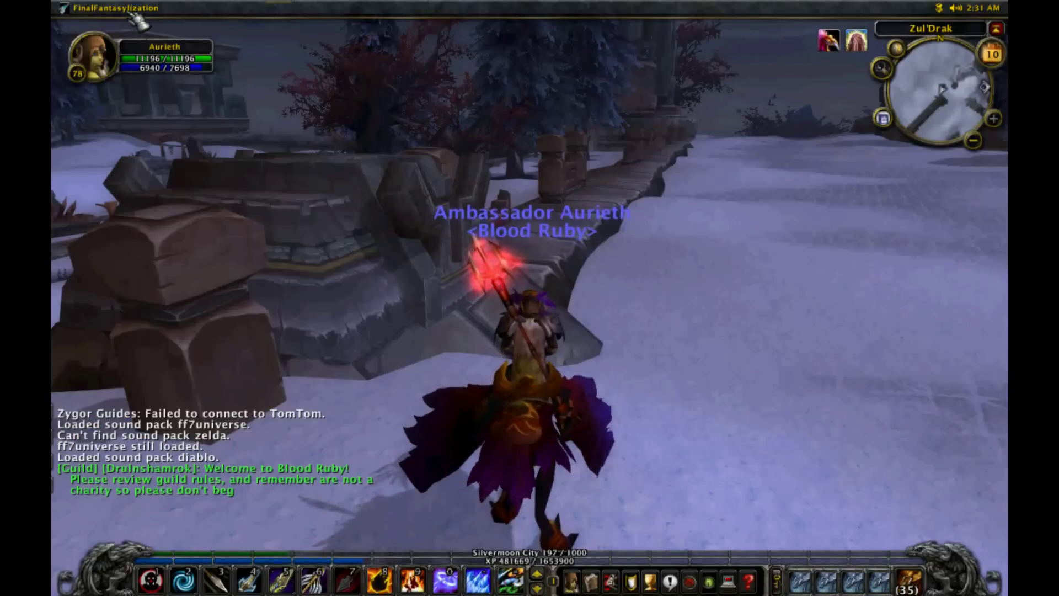
- Enable the FinalFantasylization plugin via Titan Panel's Plugins > General menu
right_click(242, 13)
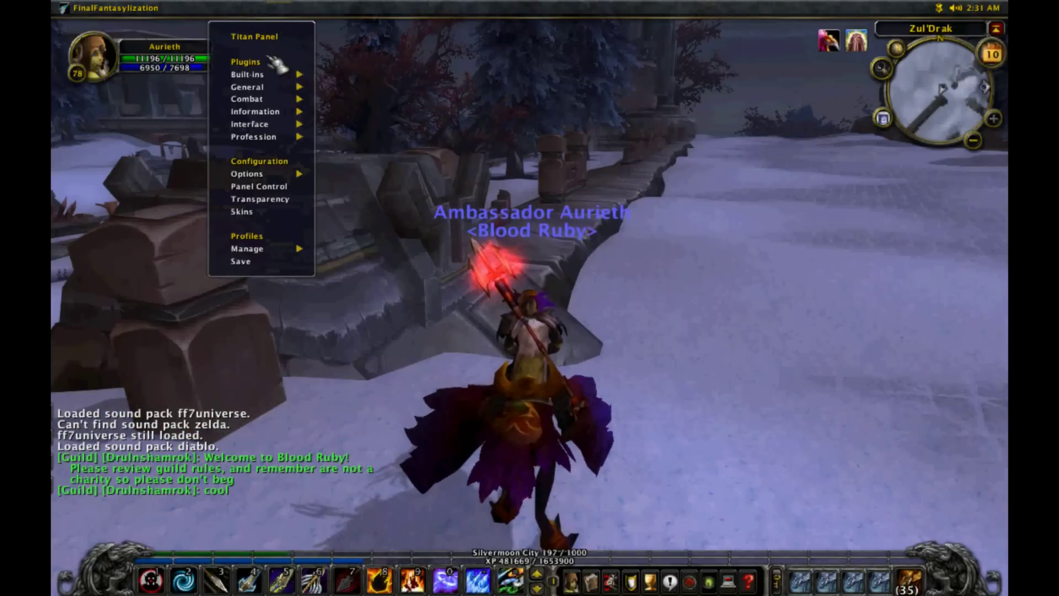
right_click(348, 16)
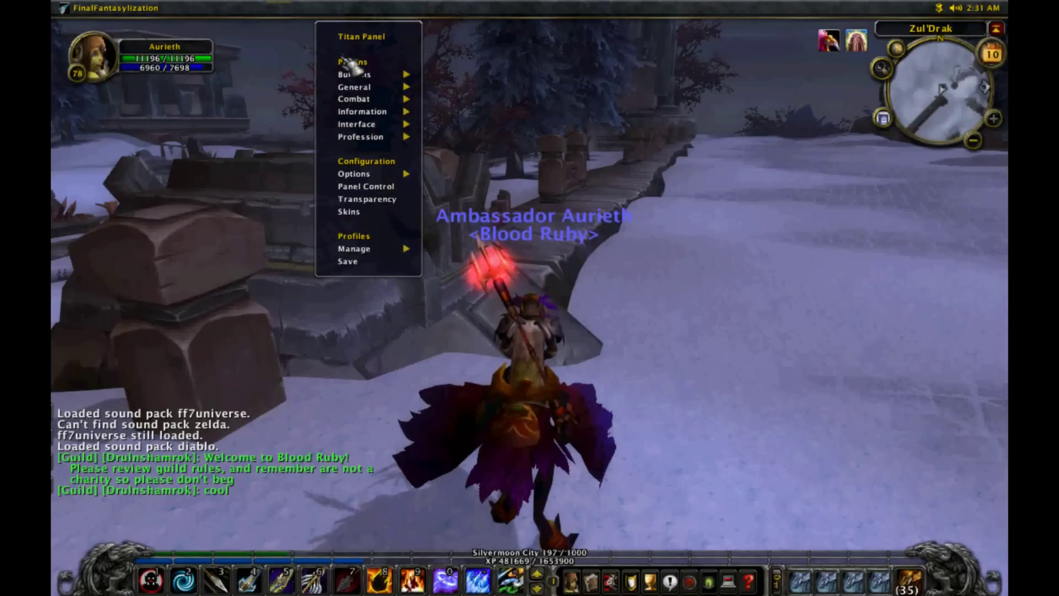
mouse_move(370, 76)
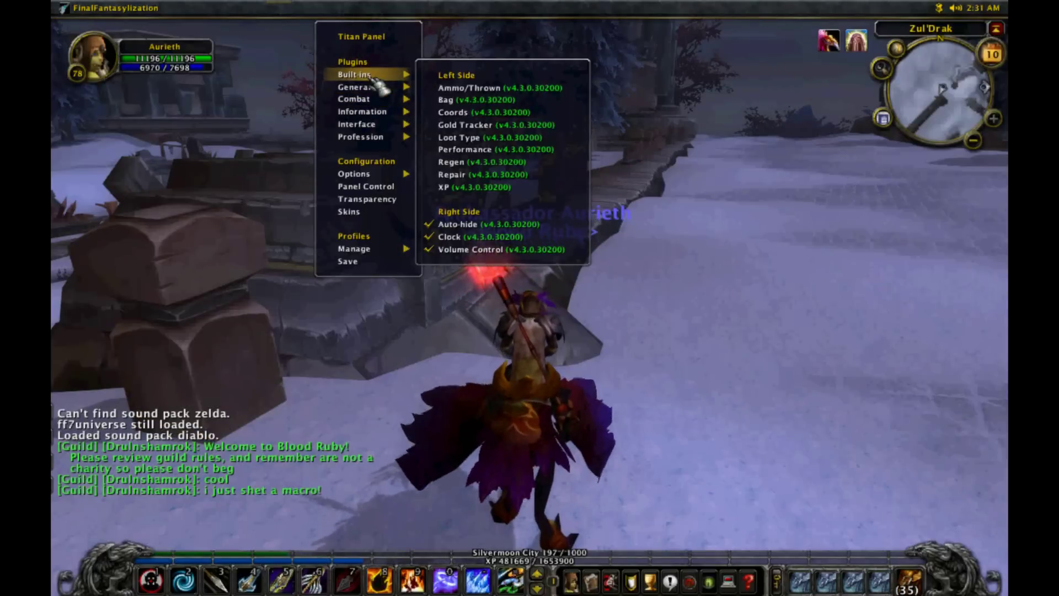
mouse_move(478, 89)
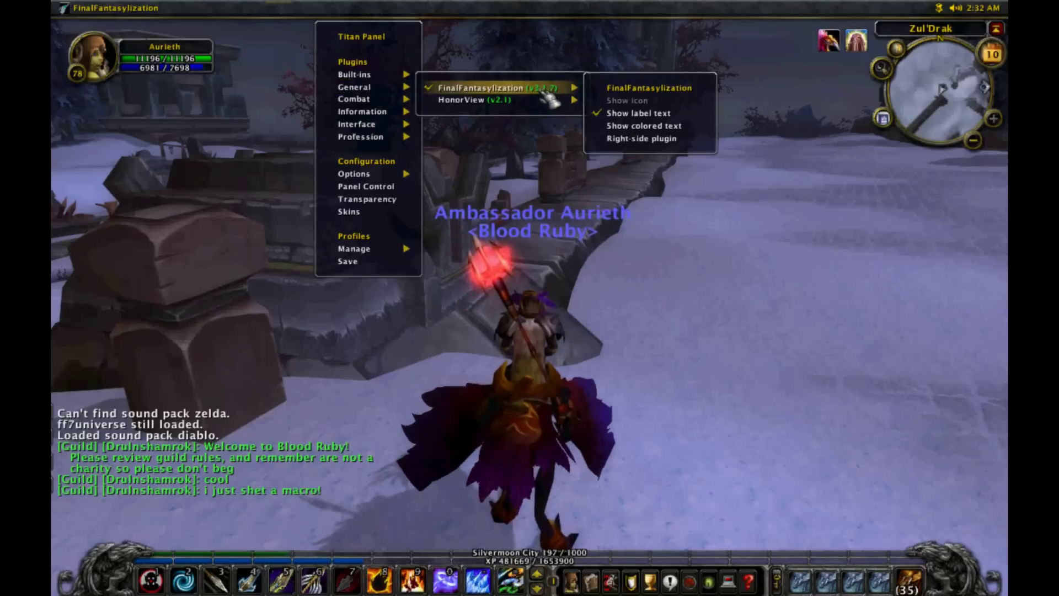
left_click(470, 92)
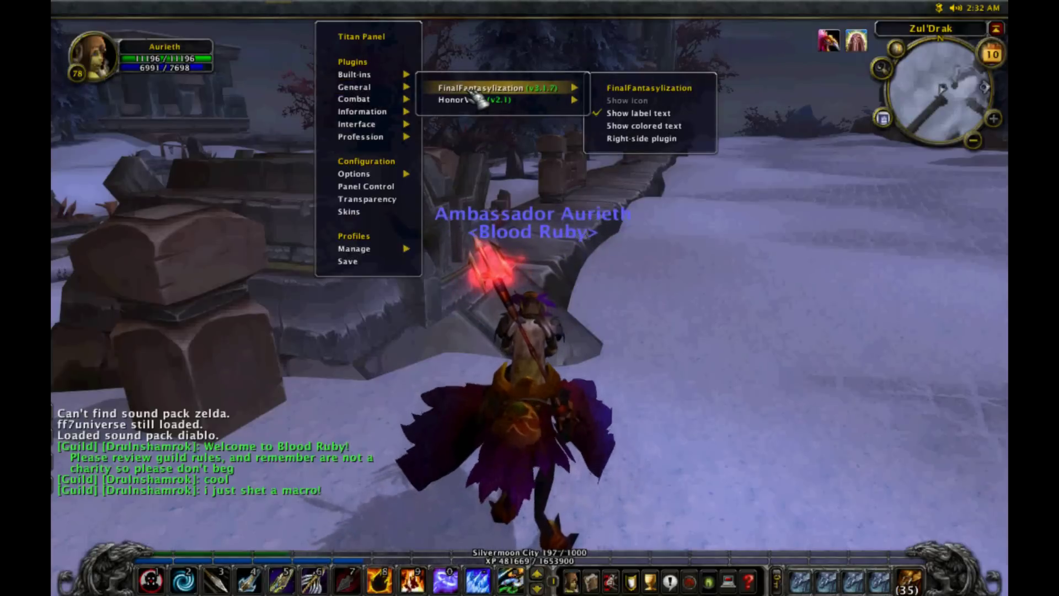
left_click(485, 12)
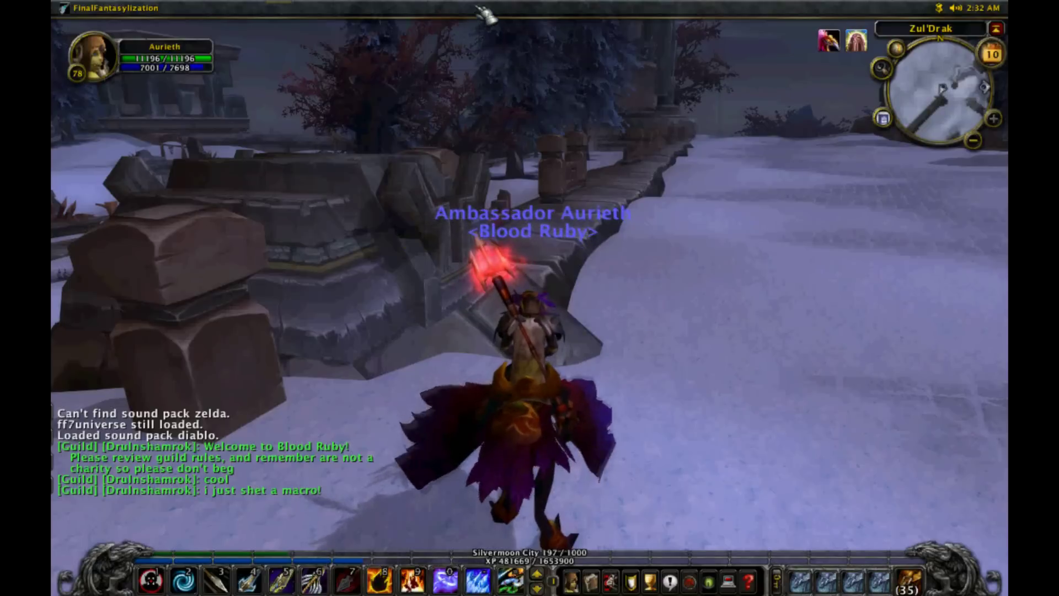
- Load the Bleach, Star Ocean 3 and Final Fantasy 7 soundpacks from the FinalFantasylization bar menu
left_click(144, 13)
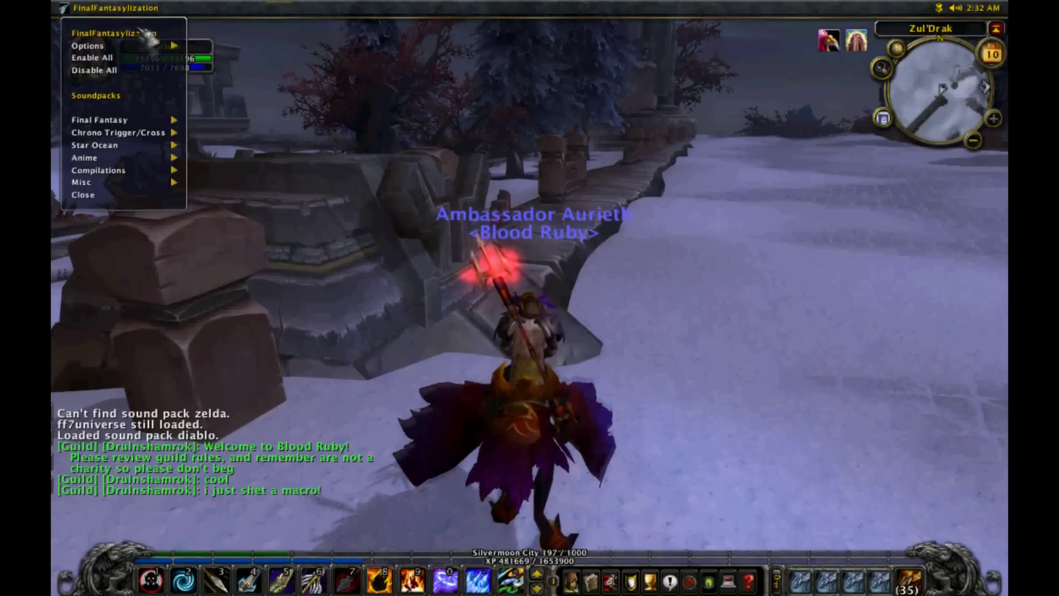
mouse_move(144, 49)
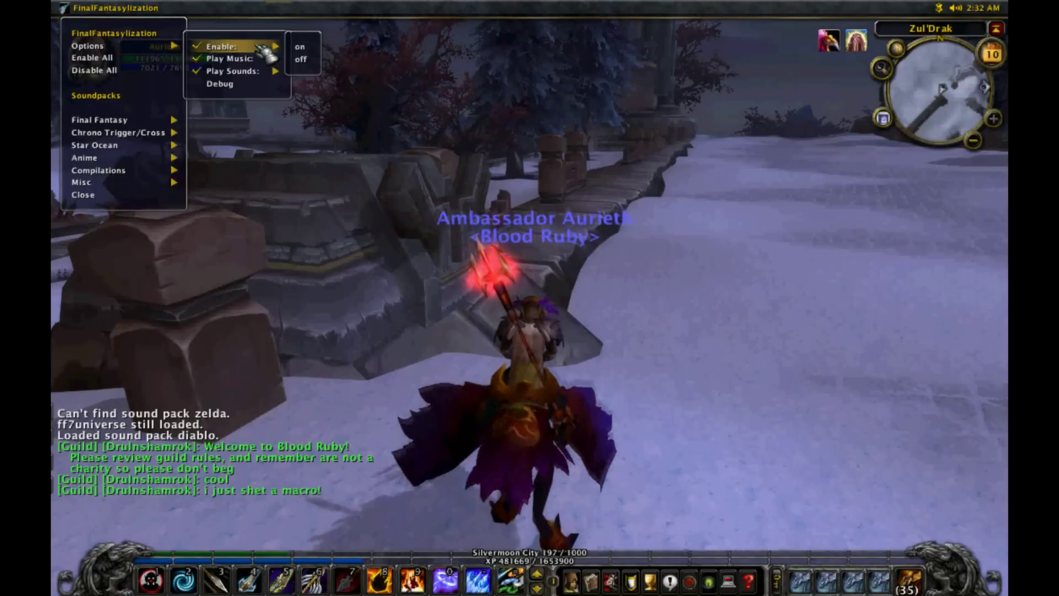
mouse_move(278, 47)
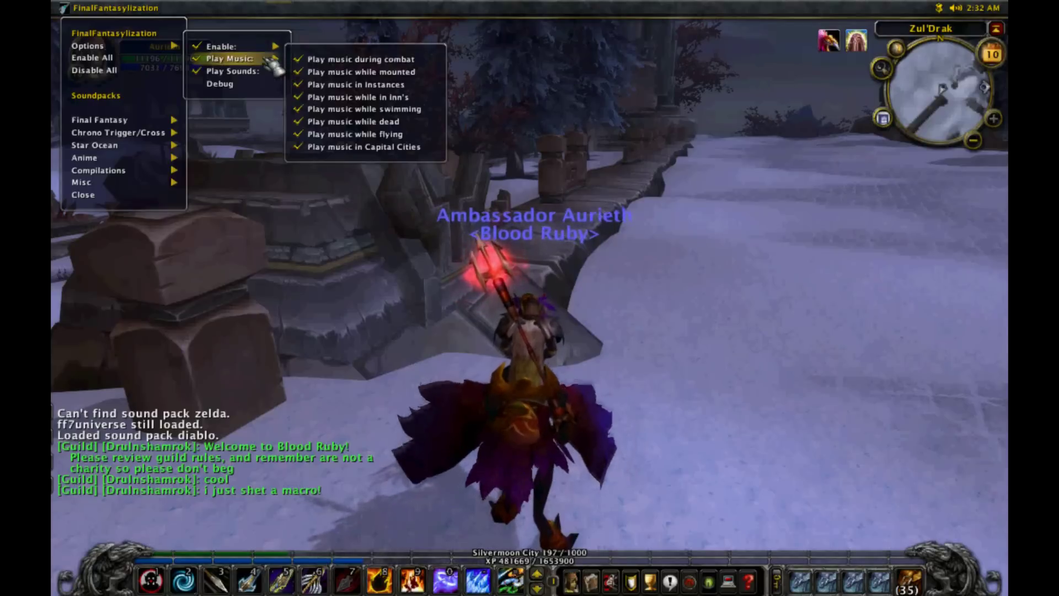
mouse_move(274, 75)
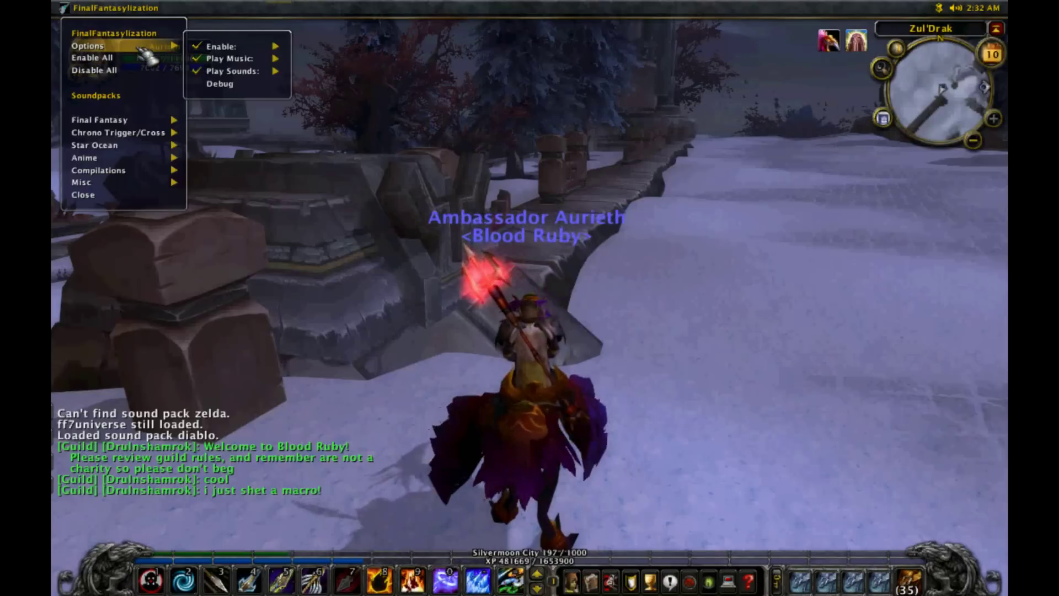
mouse_move(128, 134)
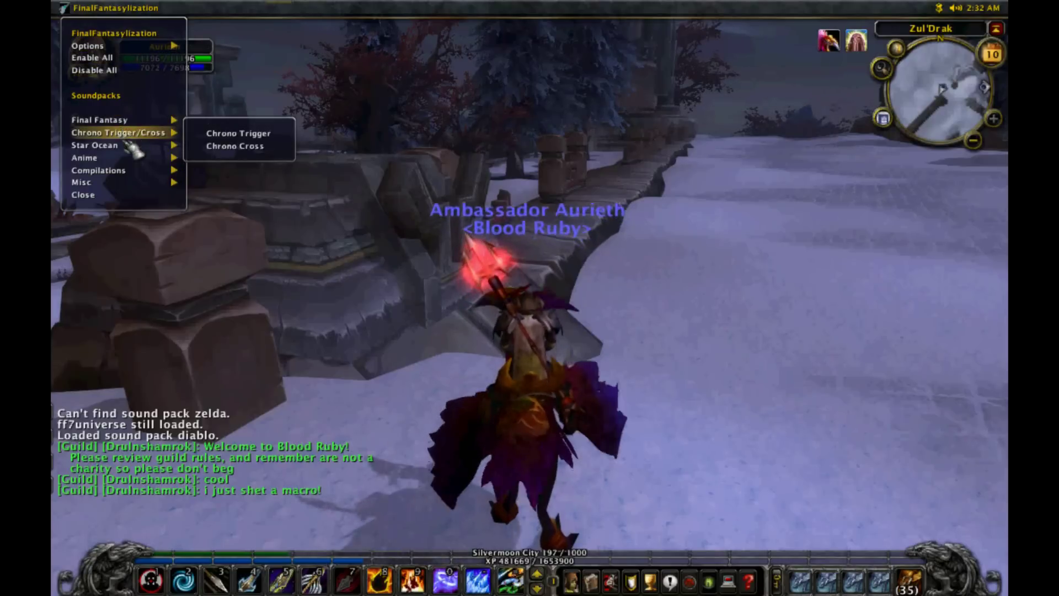
mouse_move(124, 158)
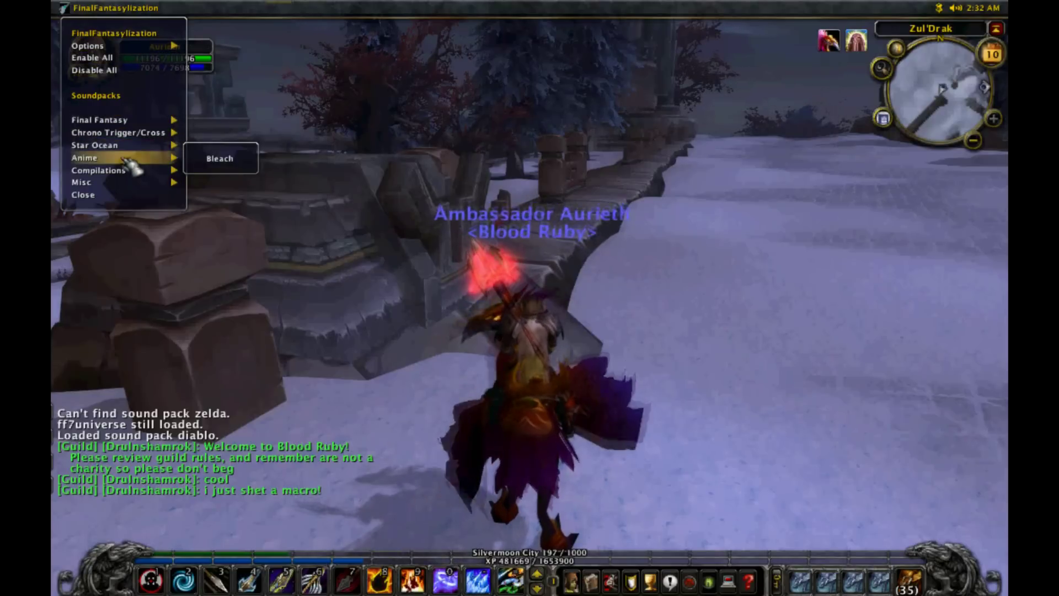
left_click(215, 158)
mouse_move(165, 145)
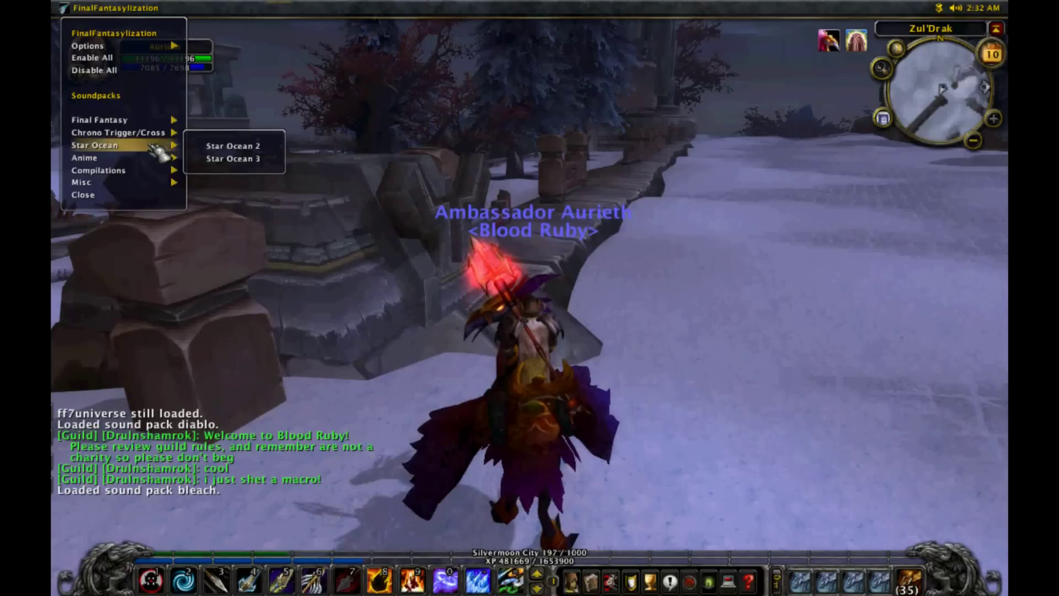
left_click(231, 160)
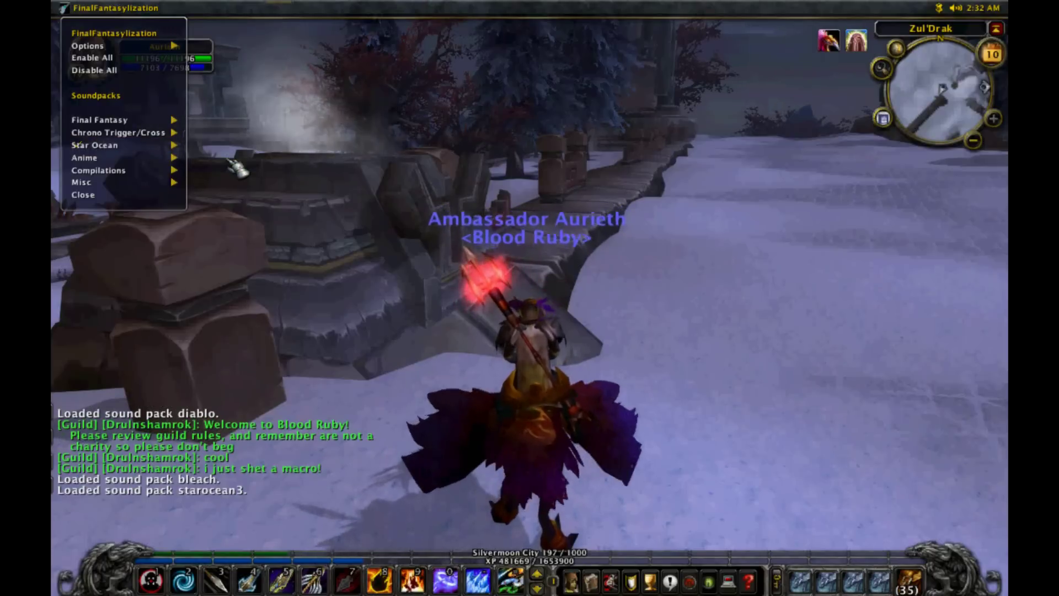
mouse_move(99, 125)
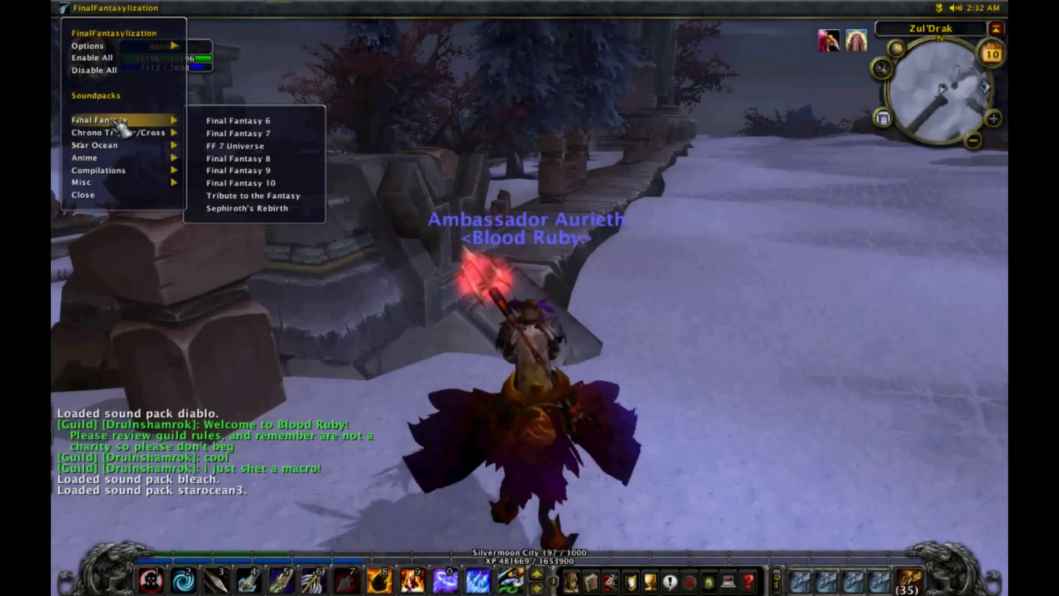
left_click(237, 134)
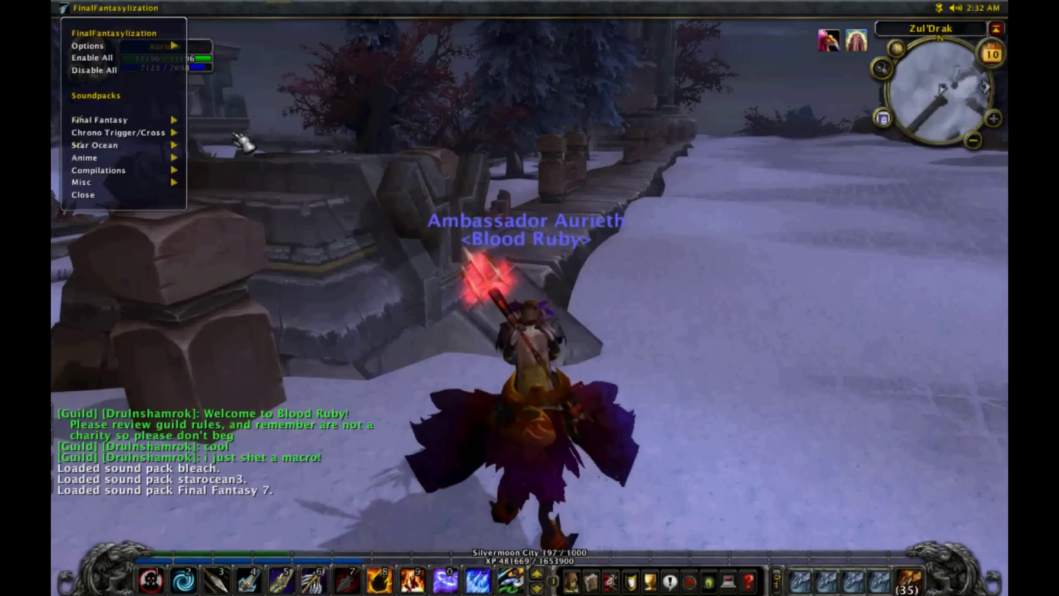
left_click(227, 134)
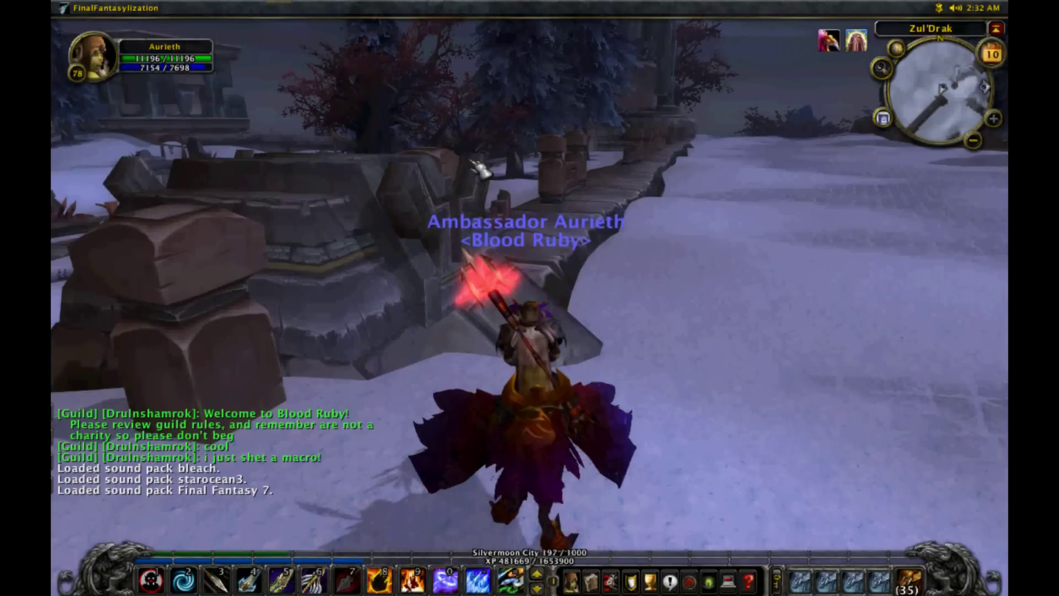
- Load the Movie and TV Deluxe soundpack from the Compilations submenu
left_click_drag(304, 113, 138, 116)
left_click(119, 12)
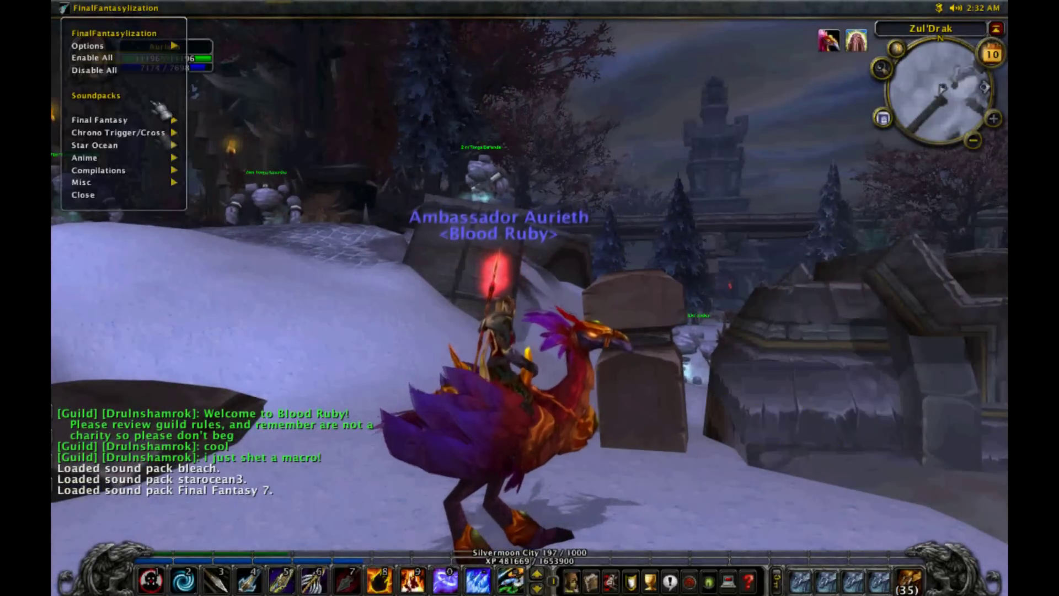
mouse_move(146, 175)
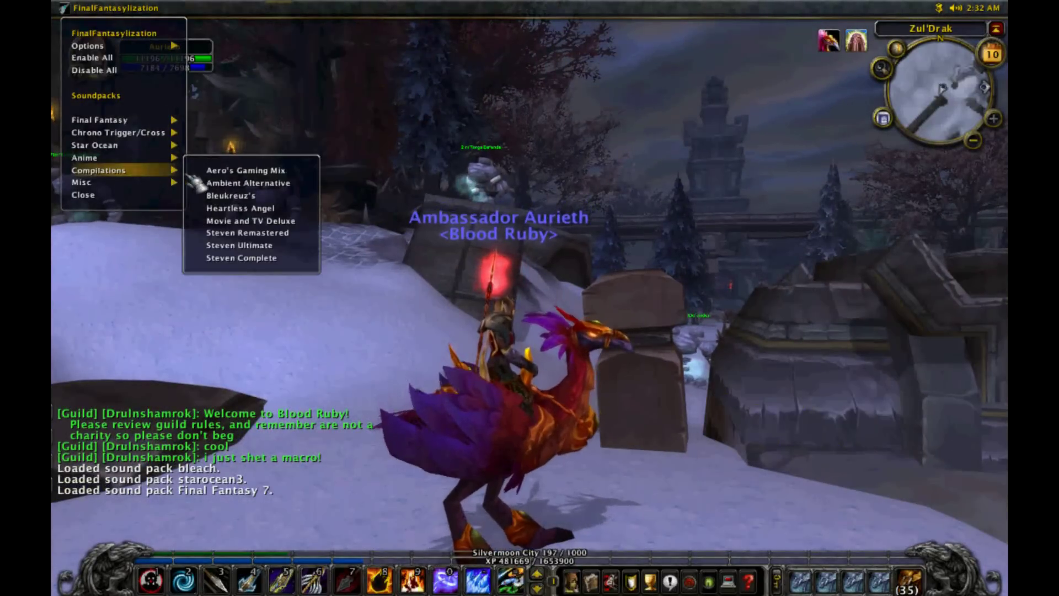
left_click(235, 221)
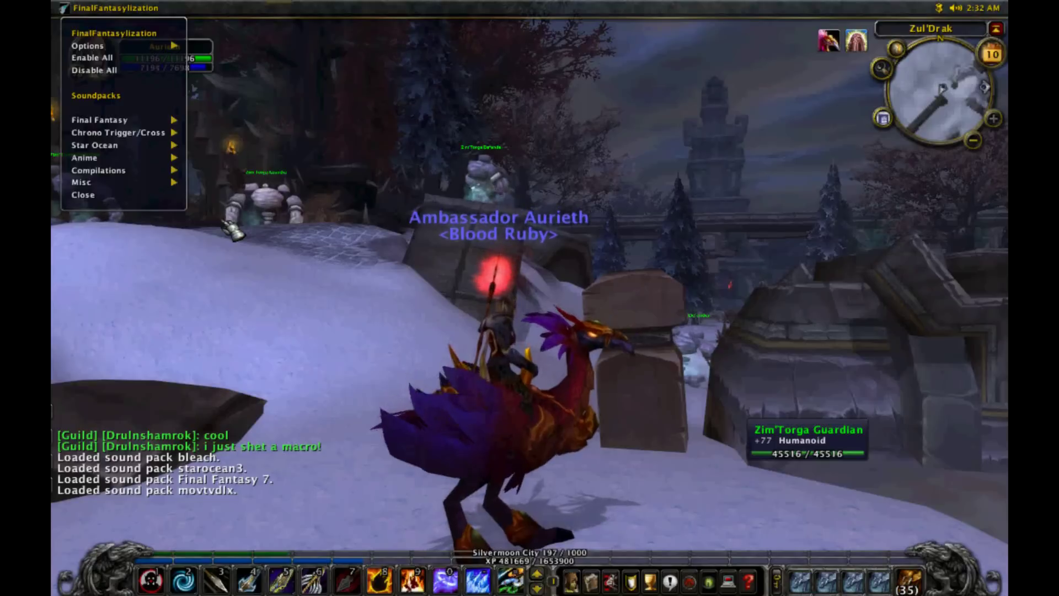
left_click(221, 224)
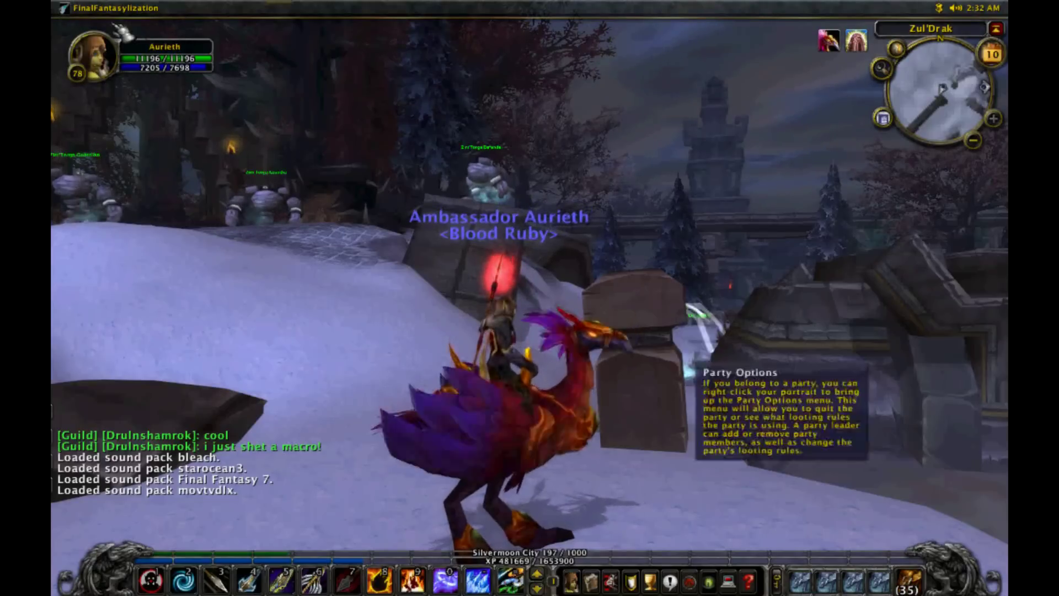
- Ride over the snowy road and bridge into the Pools of Jin'Alai and attack a Jin'Alai Warrior
left_click_drag(279, 248, 279, 248)
key("w")
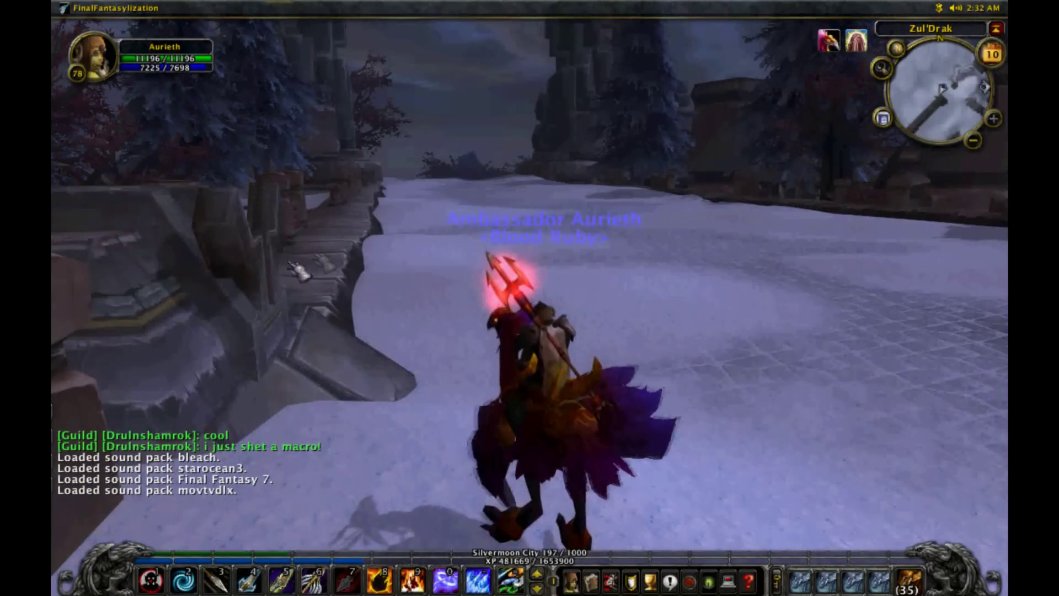
key("a")
key("a")
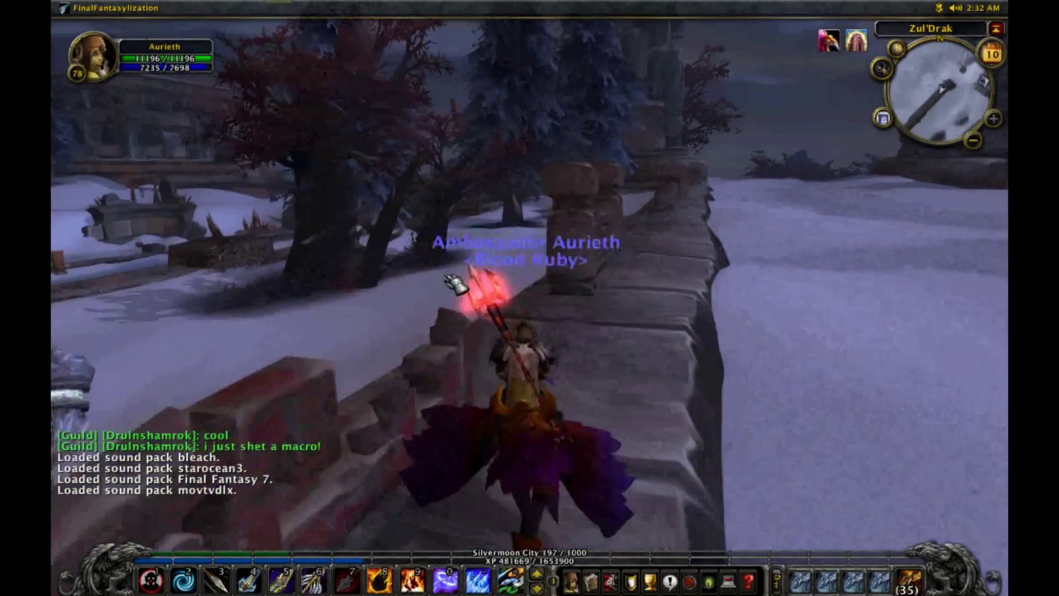
key("w")
key("a")
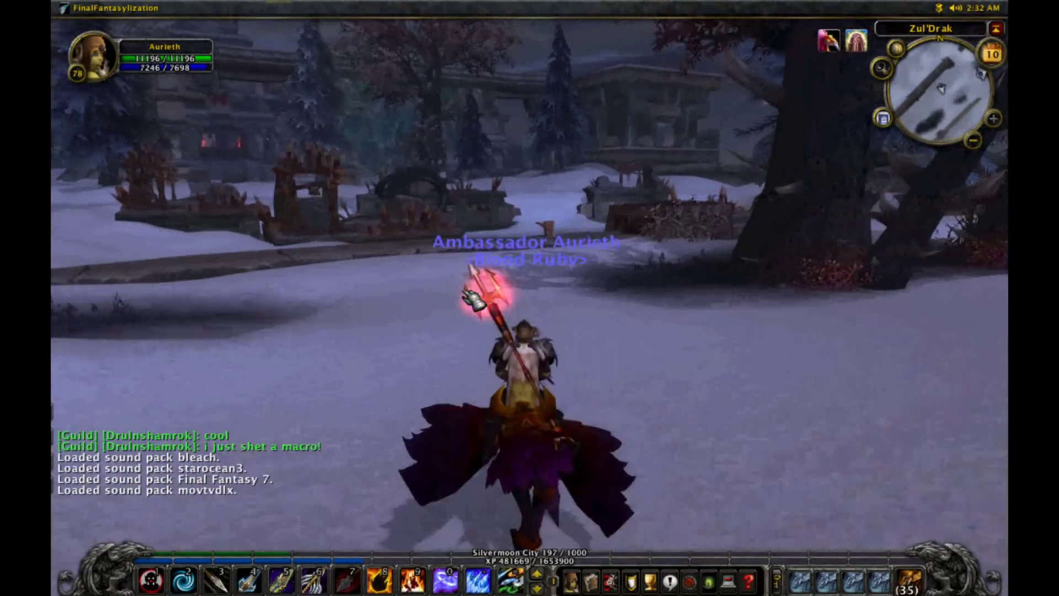
key("w")
key("a")
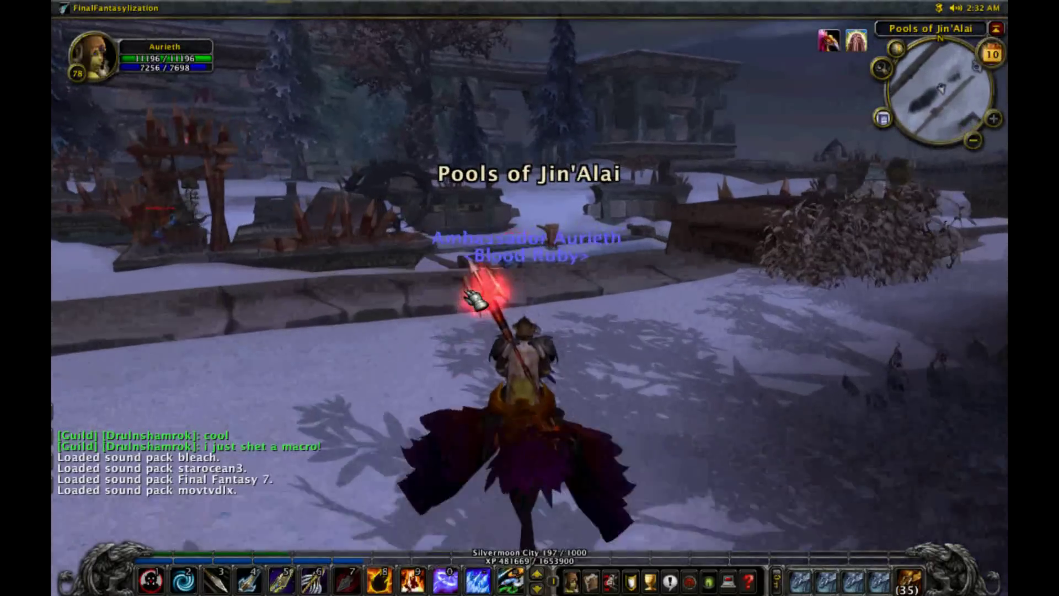
key("d")
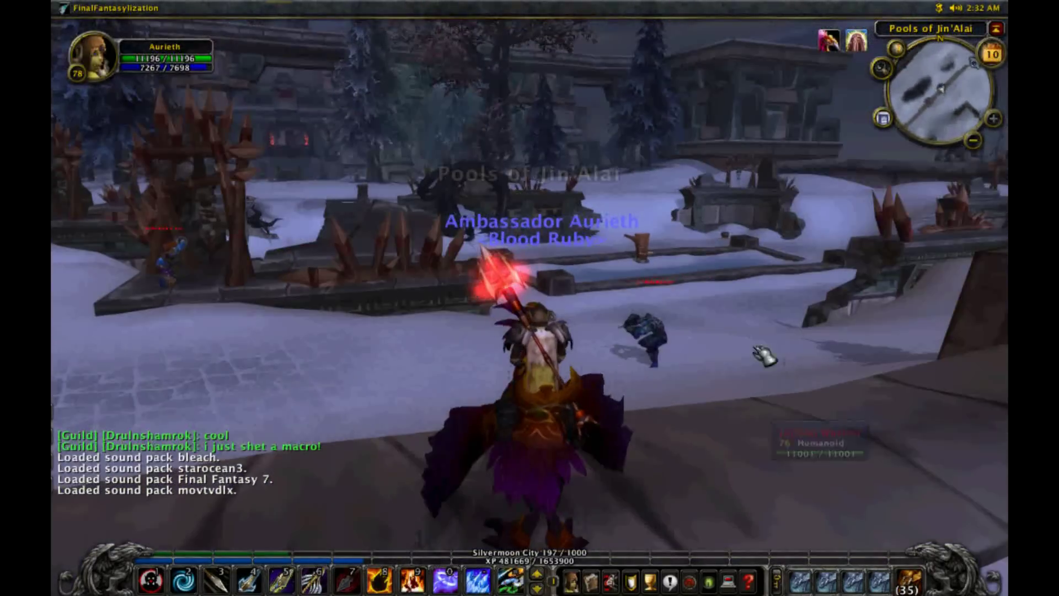
key("1")
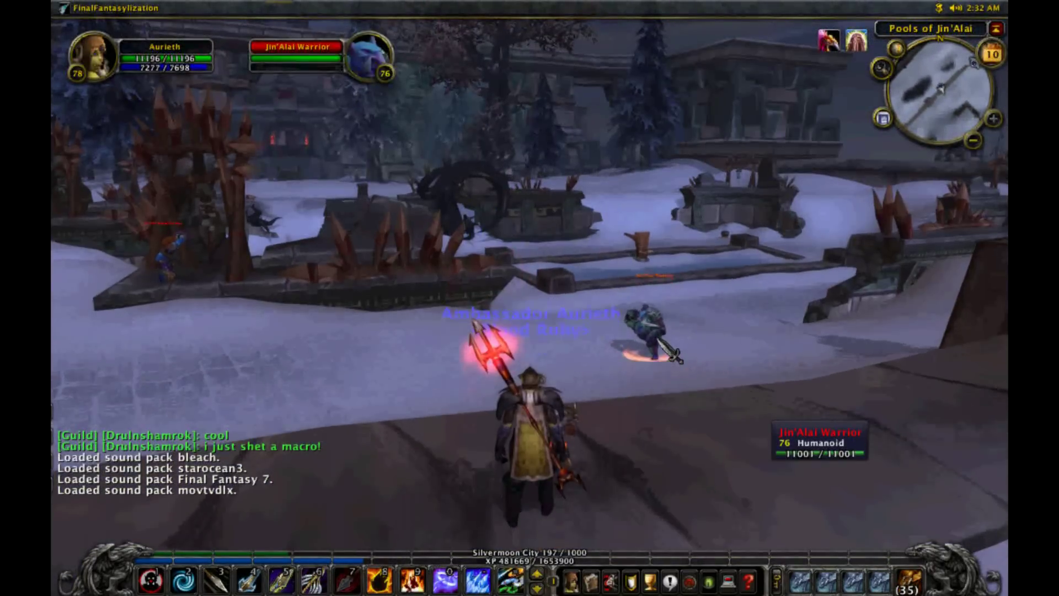